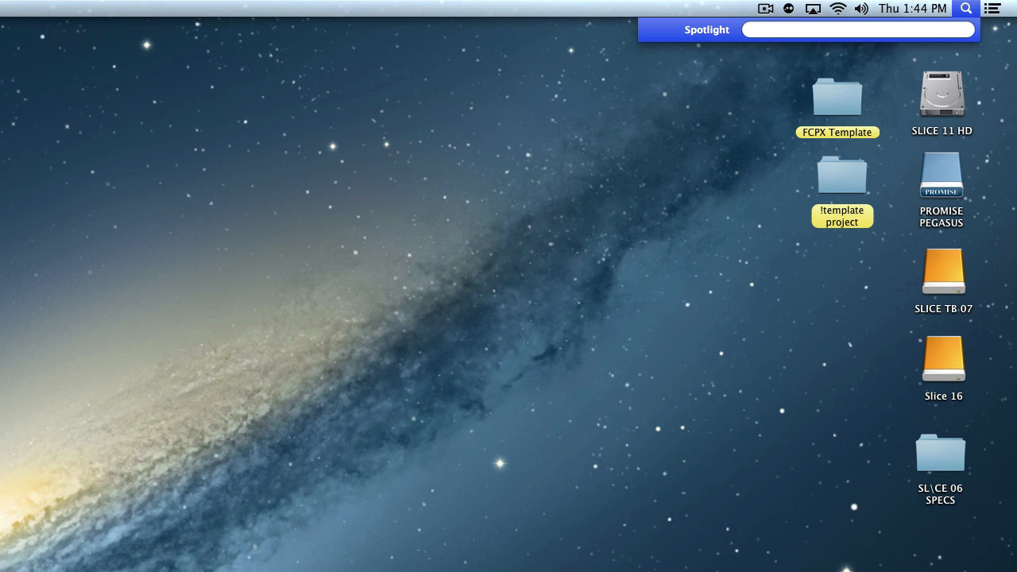
Open Disk Utility and start a new blank disk image, moving its dialog fully into view
text(disk)
key(Return)
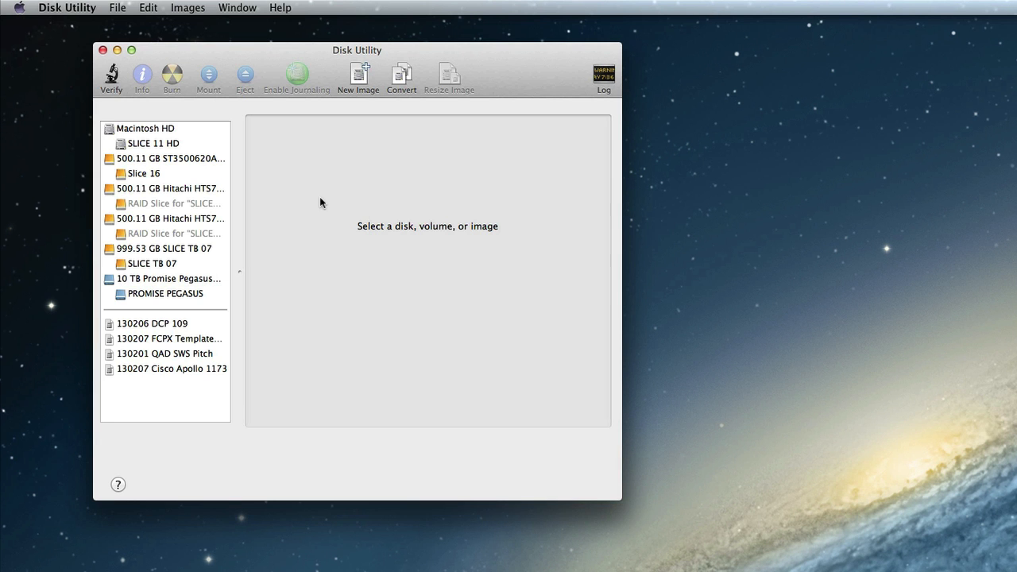
click(119, 9)
mouse_move(127, 36)
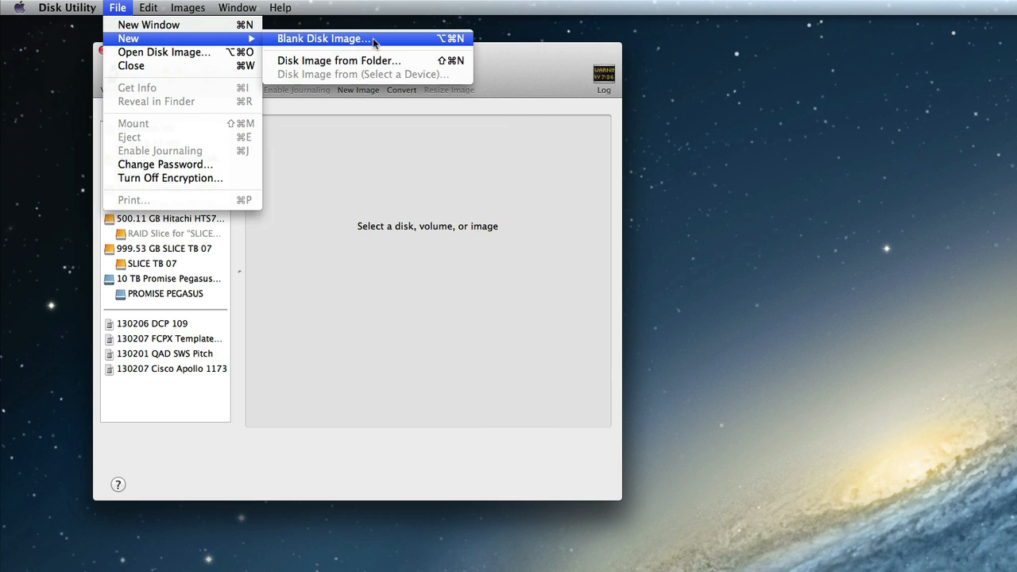
click(373, 38)
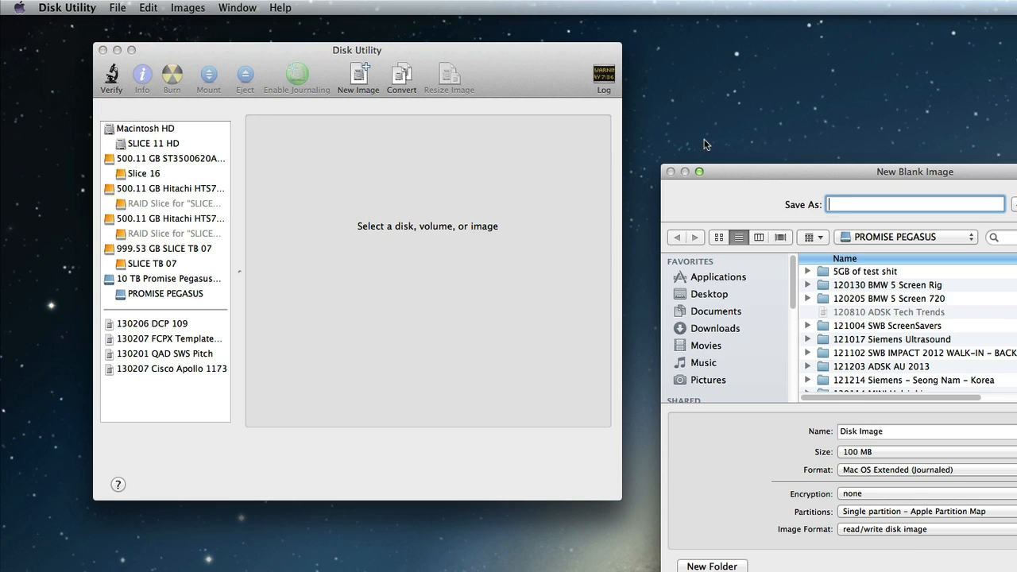
drag(744, 165, 329, 109)
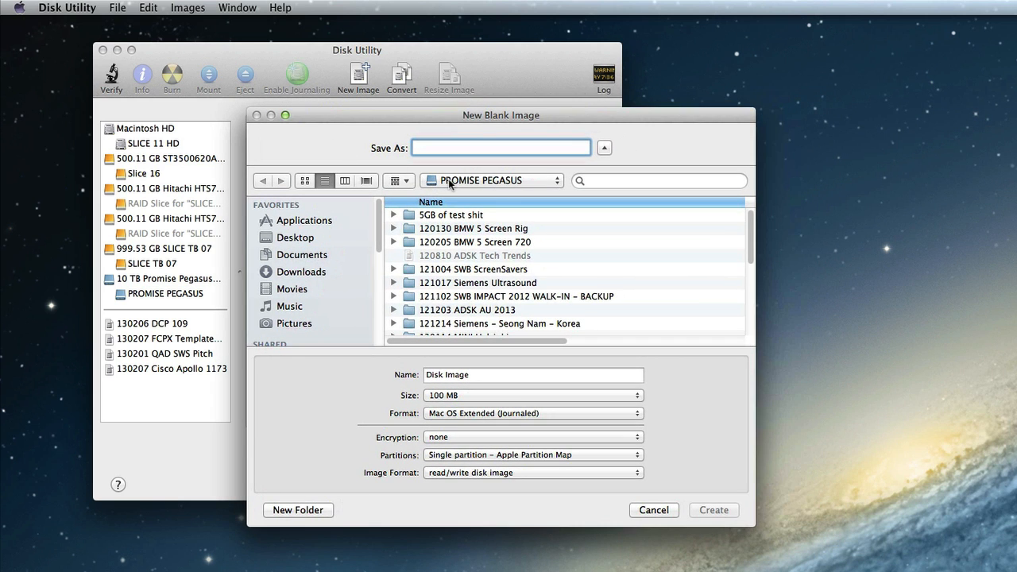
Set a custom size of 100 GB for the new disk image
click(469, 397)
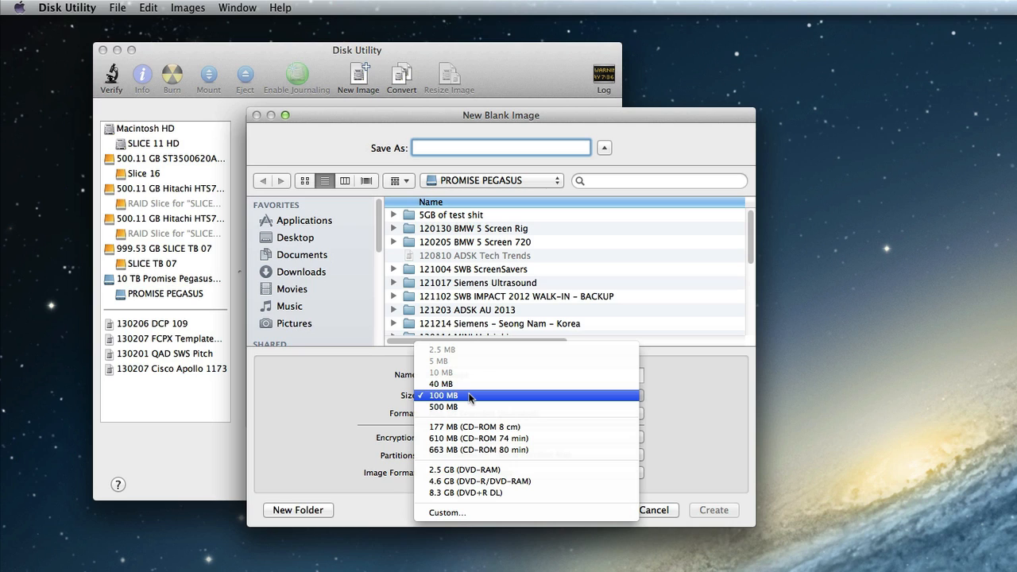
click(400, 397)
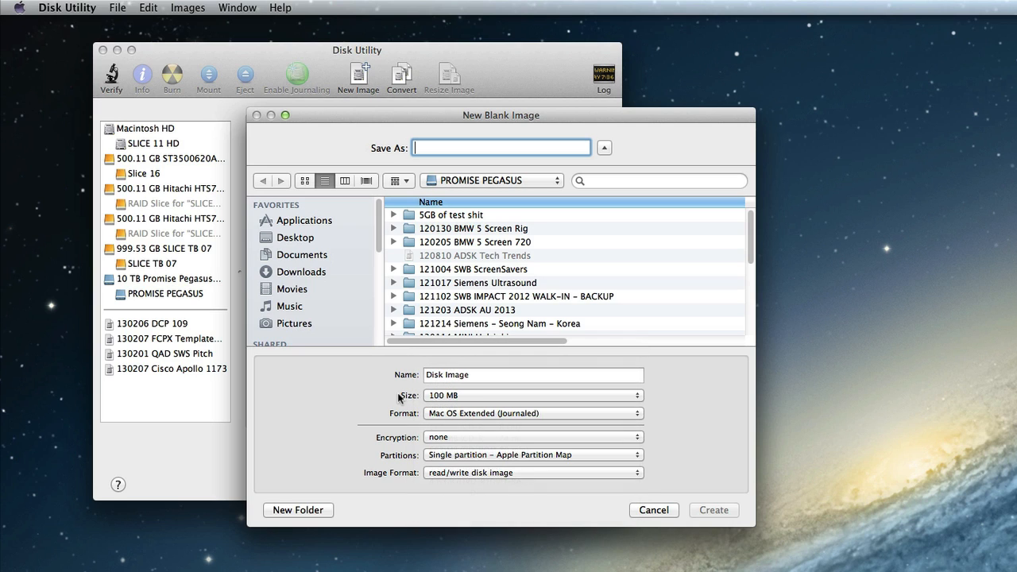
click(440, 398)
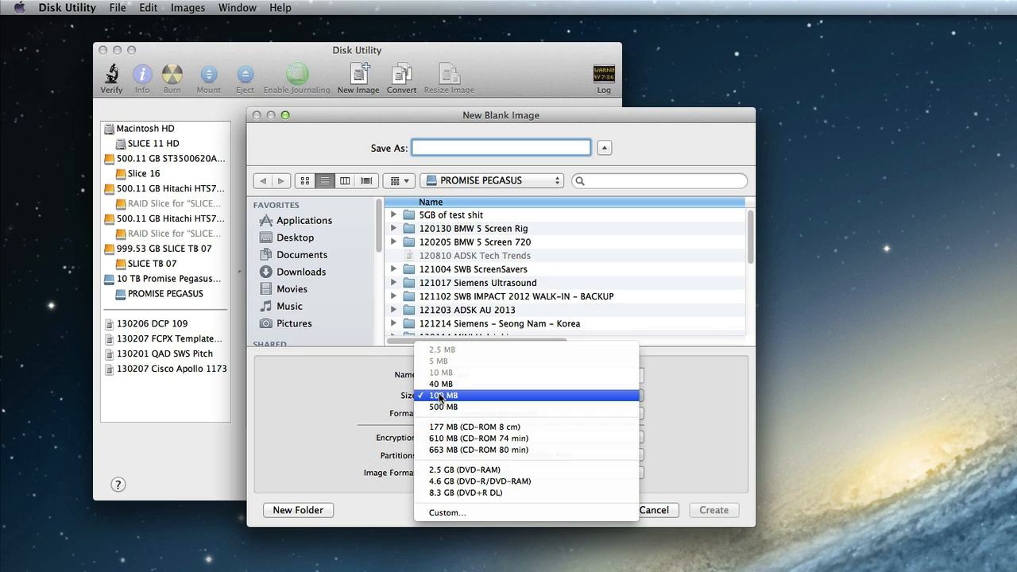
click(445, 512)
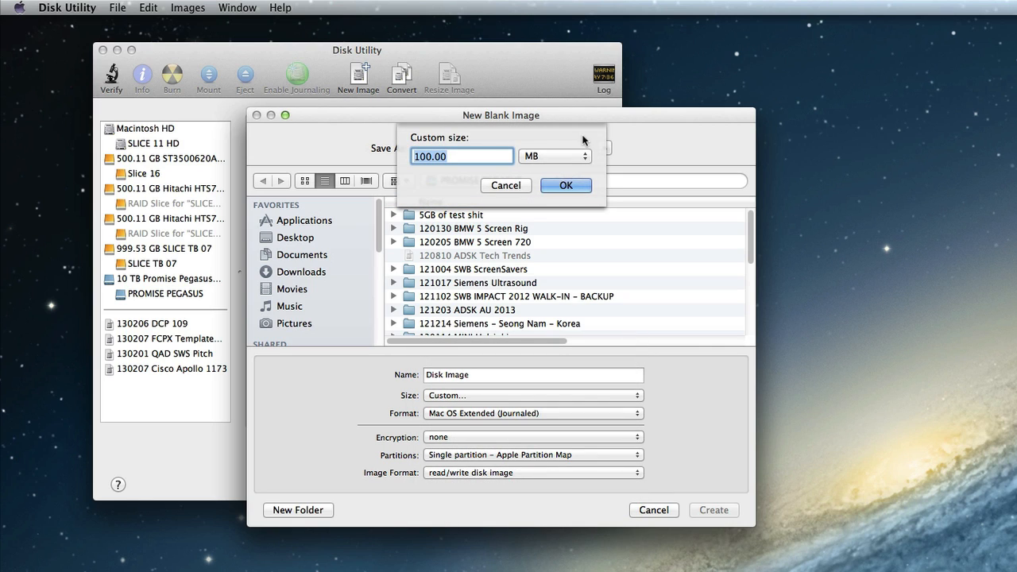
click(545, 156)
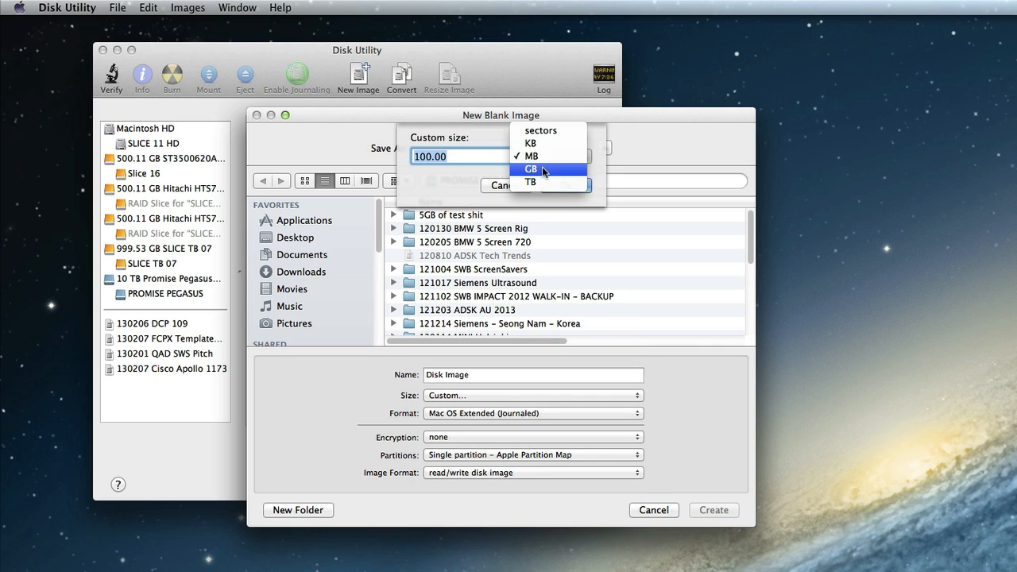
click(542, 167)
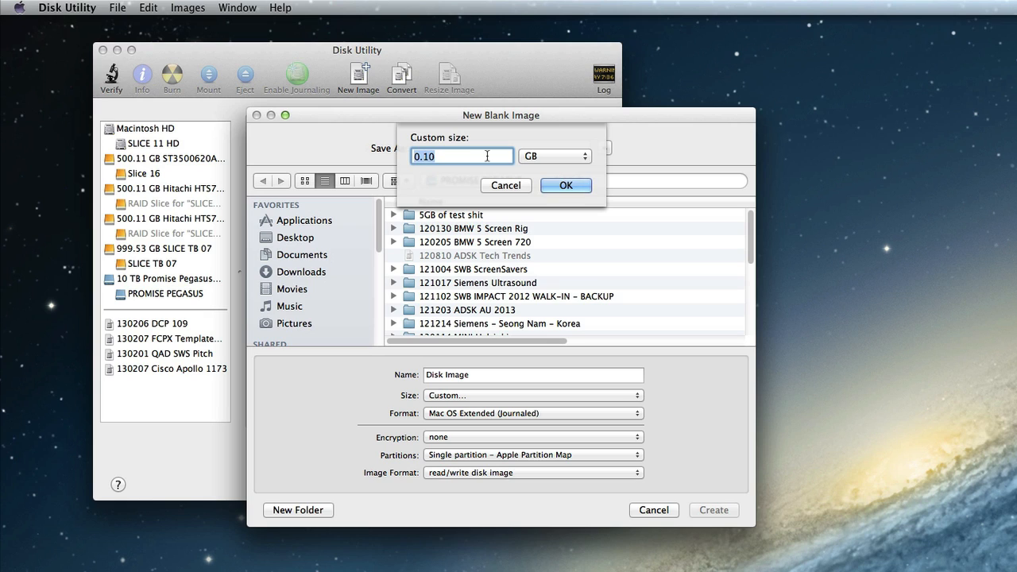
text(100)
key(Tab)
click(560, 185)
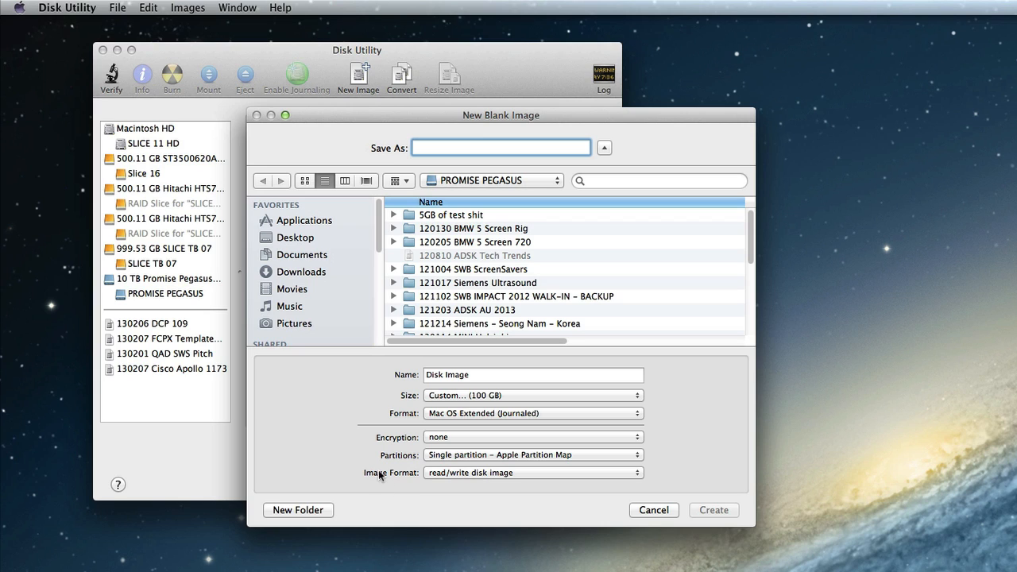
Choose the sparse disk image format and create the image as "130207 Sample Project" on PROMISE PEGASUS
click(477, 473)
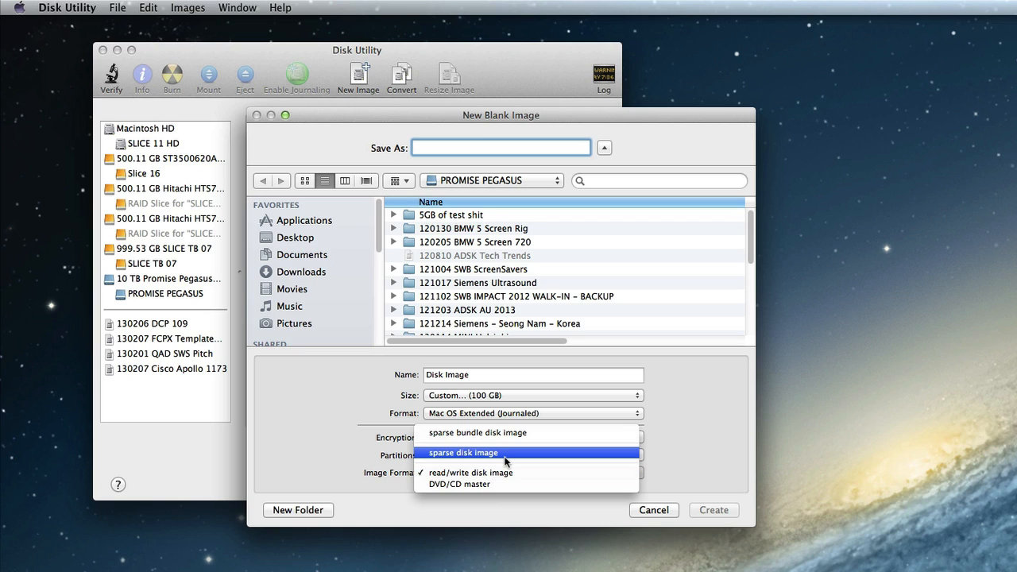
click(506, 453)
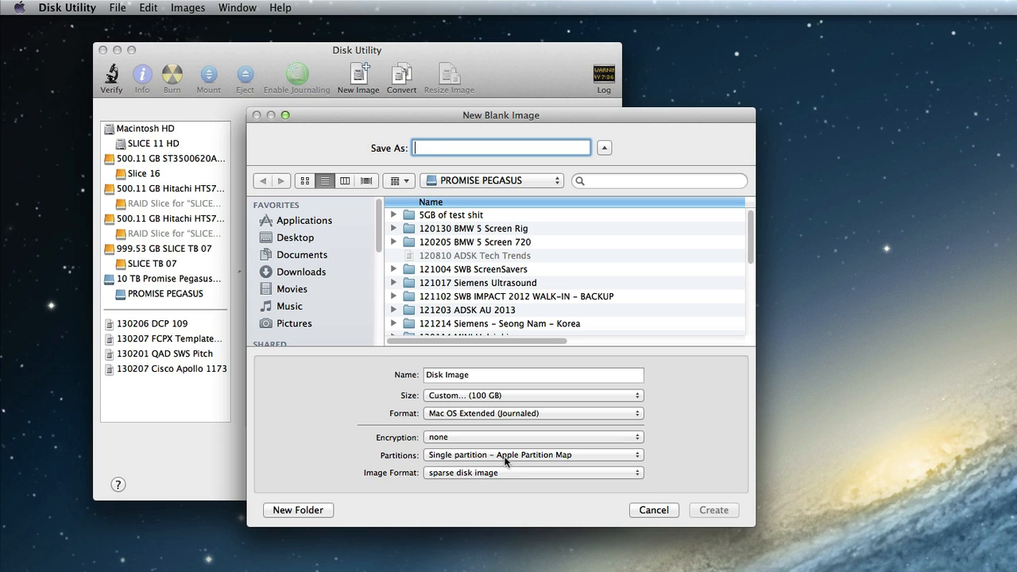
text(1302)
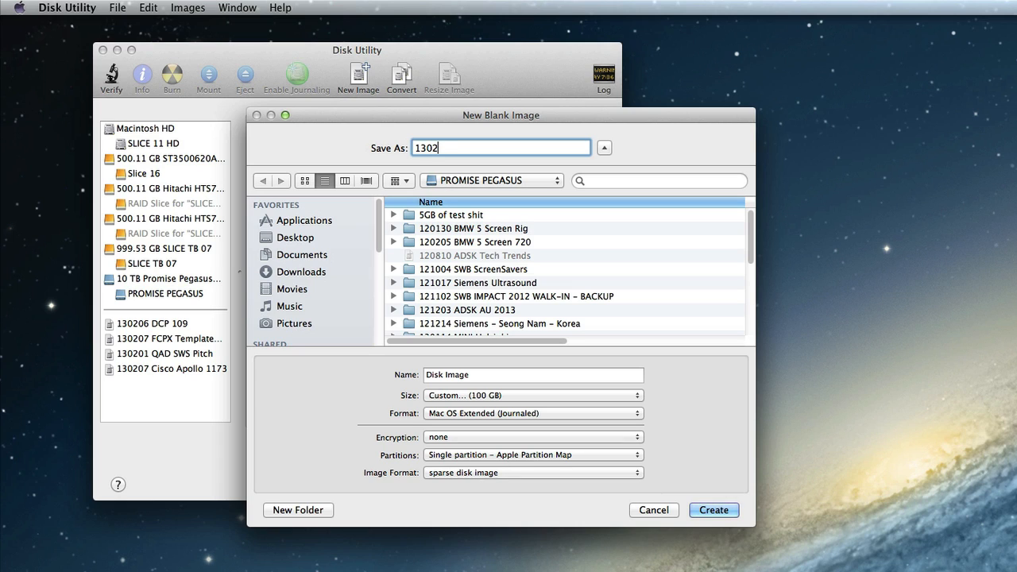
text(07 Sample Project)
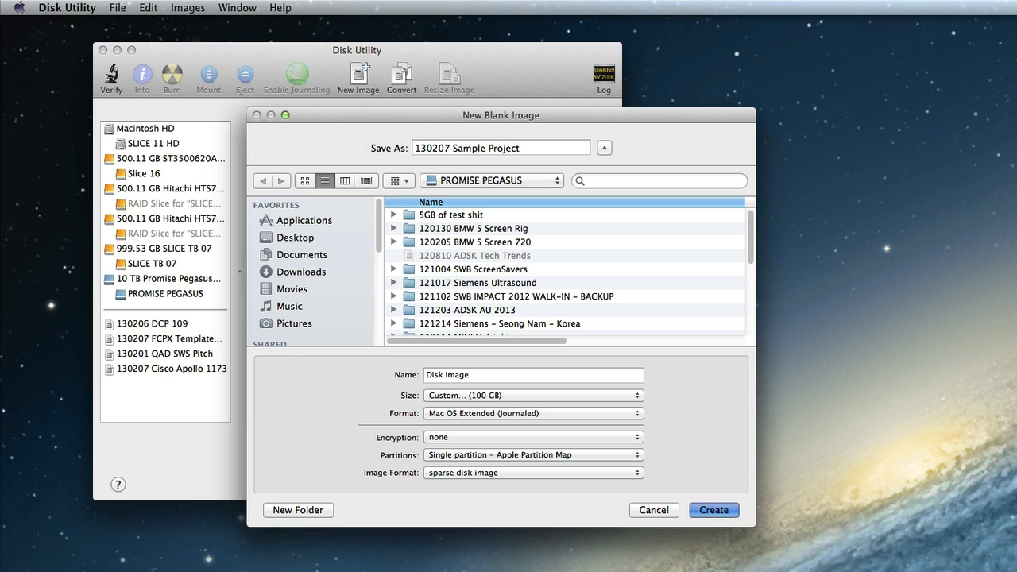
key(Return)
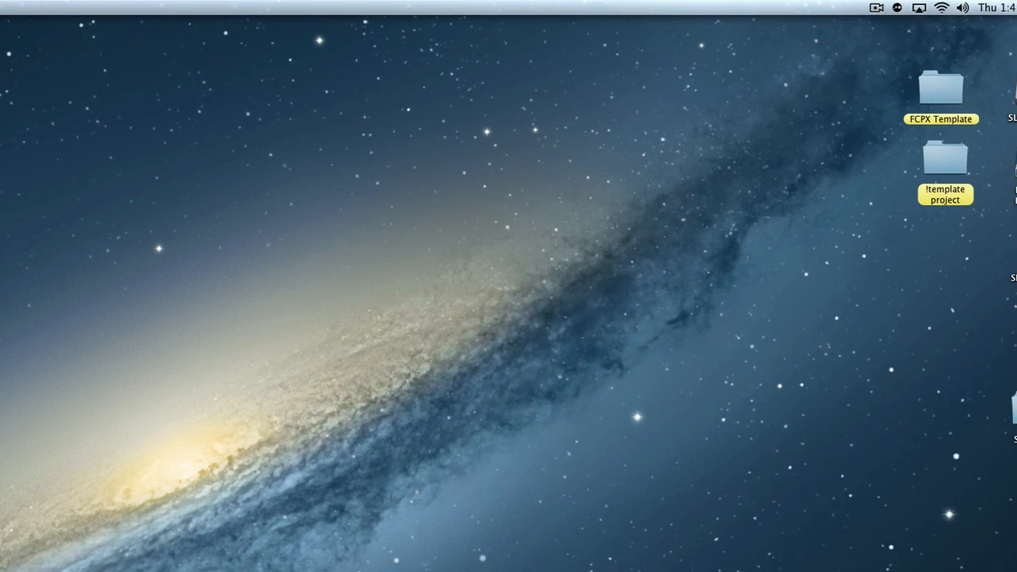
Open the PROMISE PEGASUS drive in Finder and hide the file extension of 130207 Sample Project.sparseimage
double_click(1016, 162)
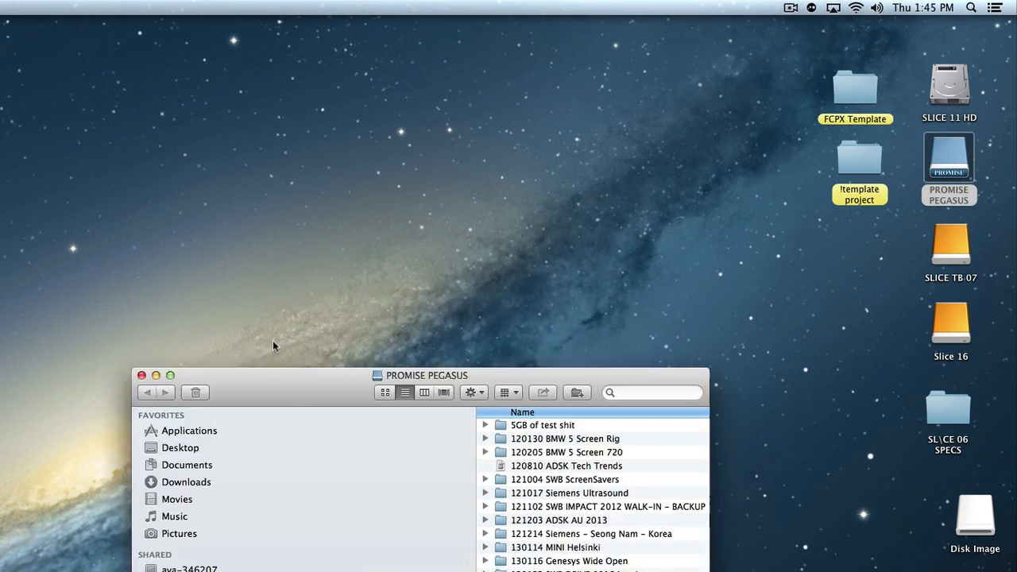
drag(329, 374, 12, 36)
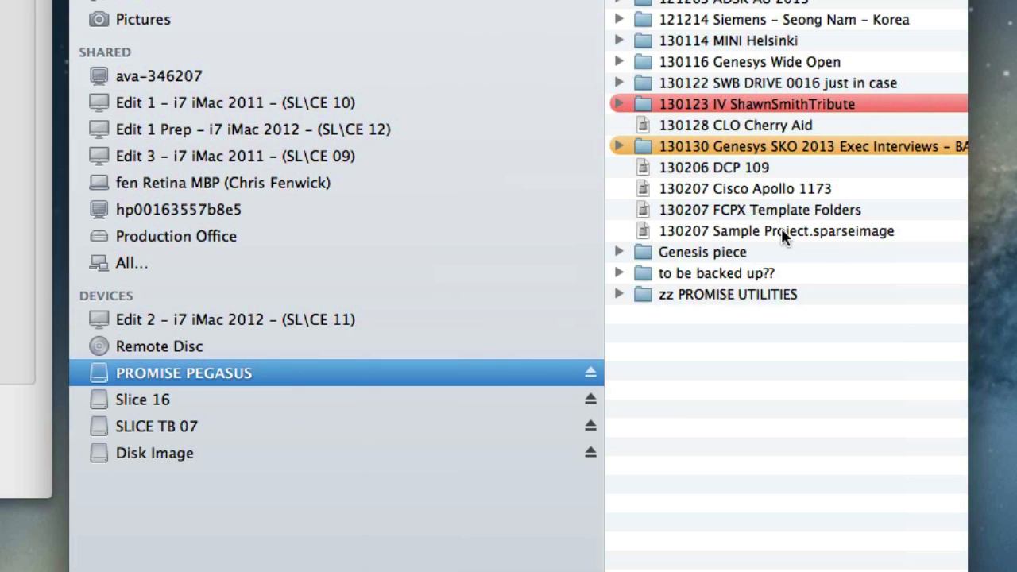
click(911, 233)
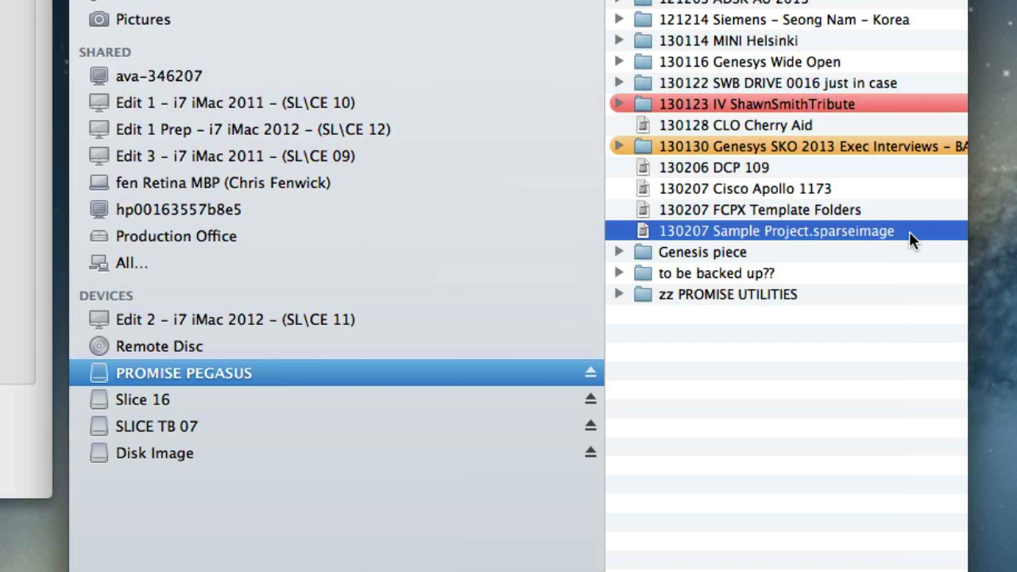
key(super+i)
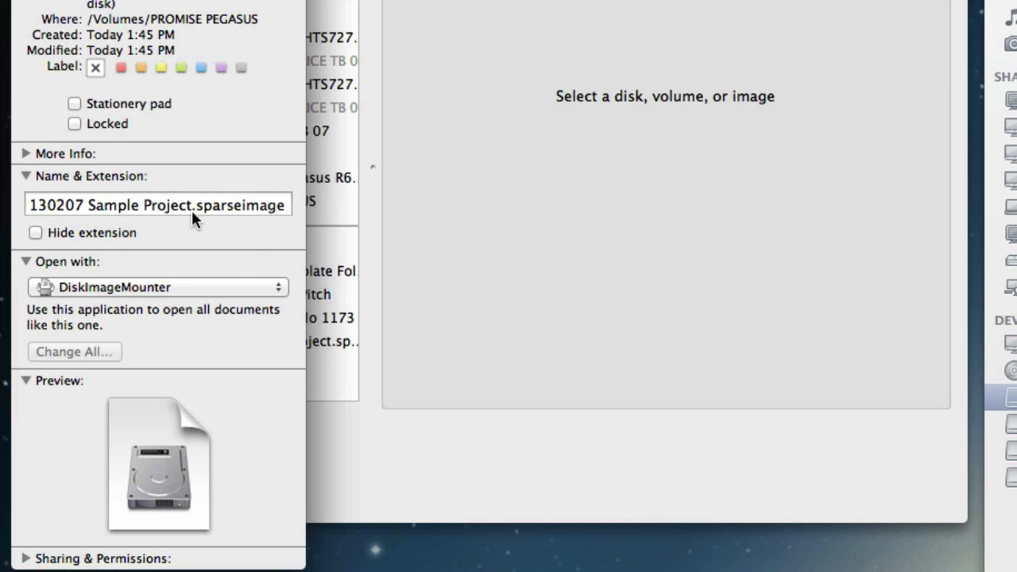
click(36, 233)
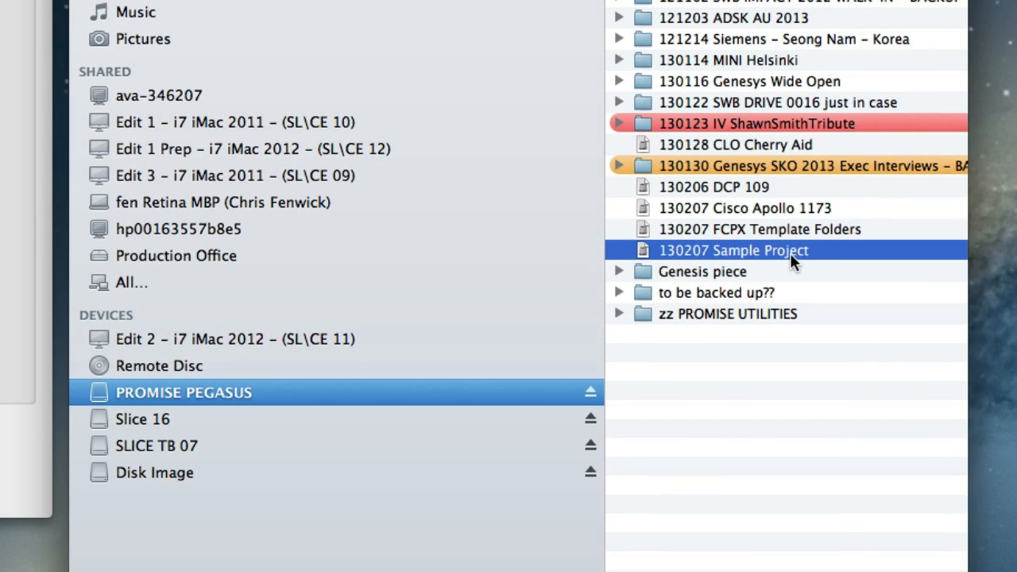
Copy the sparse image's file name and rename the mounted Disk Image volume on the desktop to "130207 Sample Project"
click(790, 252)
key(super+c)
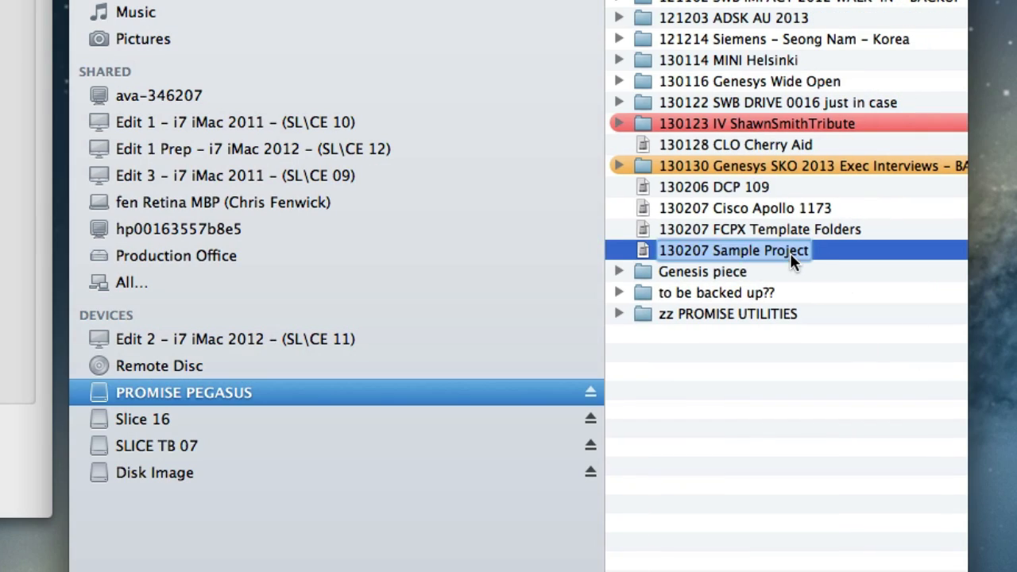
click(784, 405)
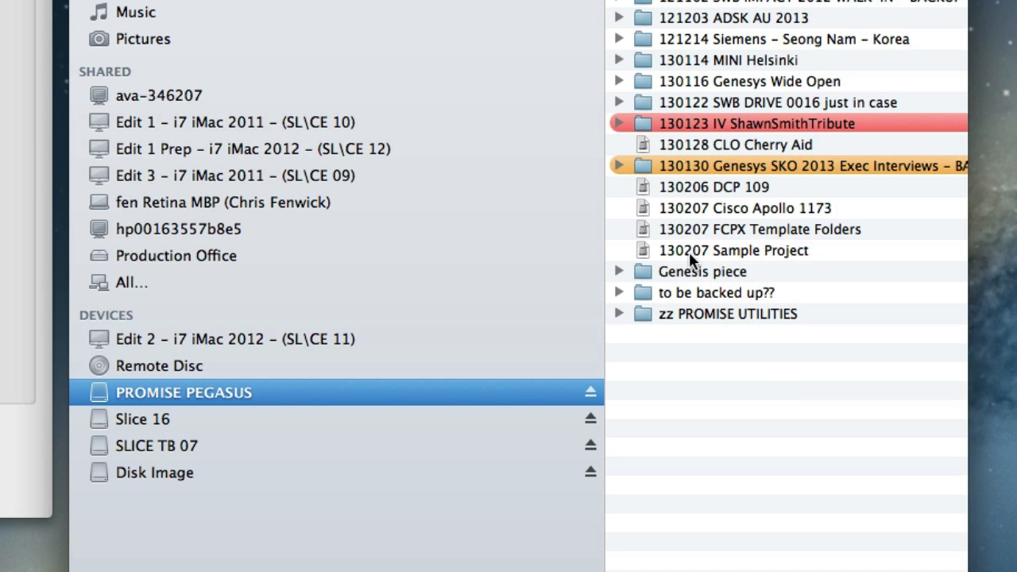
key(F11)
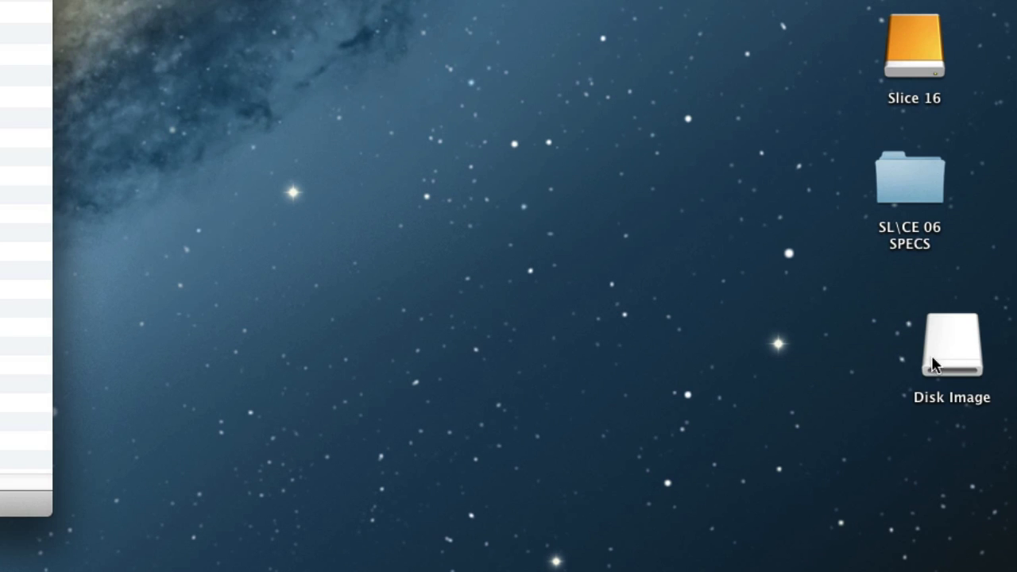
drag(957, 359, 902, 333)
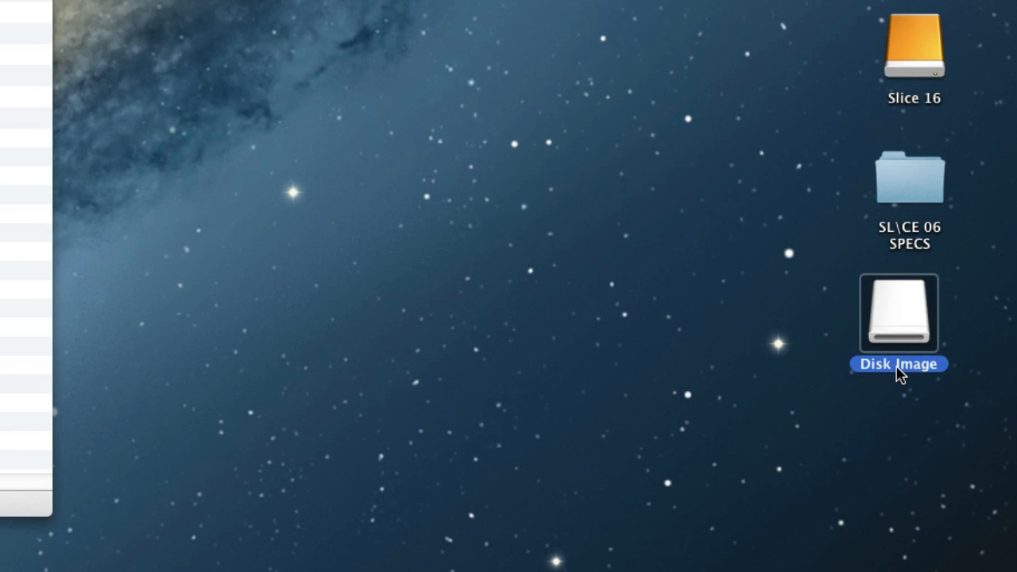
click(897, 368)
key(super+v)
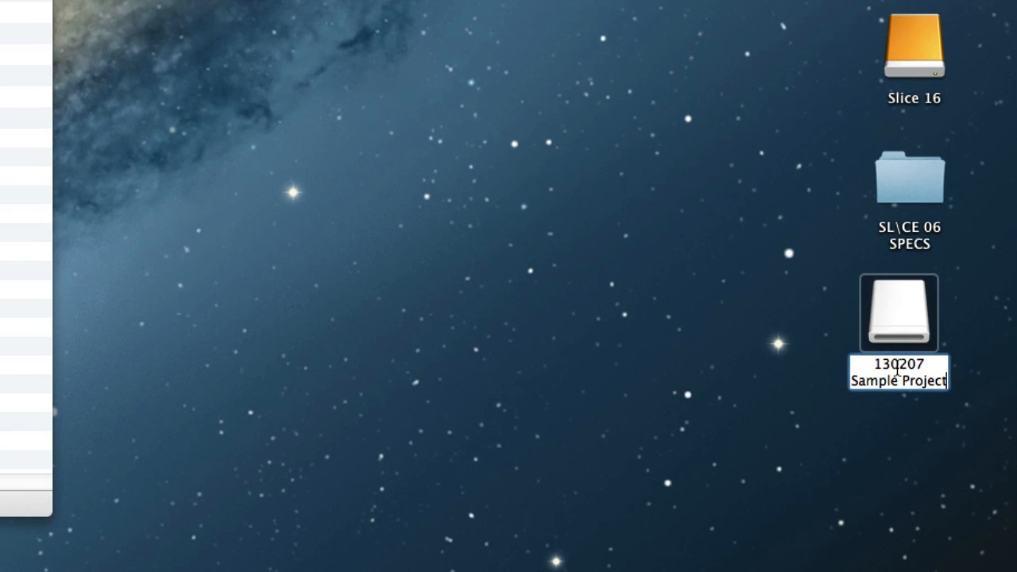
key(Return)
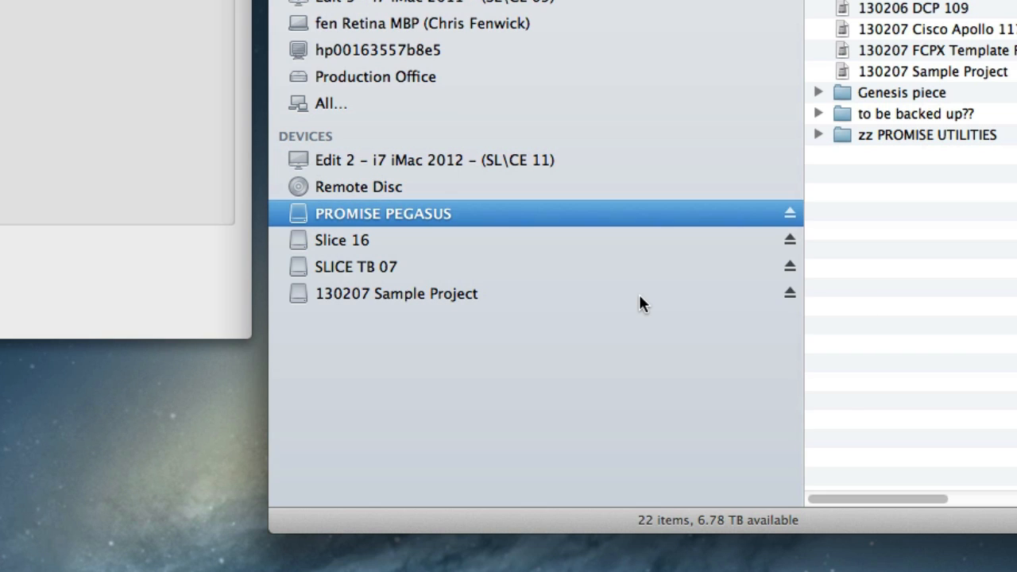
Show the 130207 Sample Project volume in a widened window and open the desktop's FCPX Template folder clear of its file list
click(639, 296)
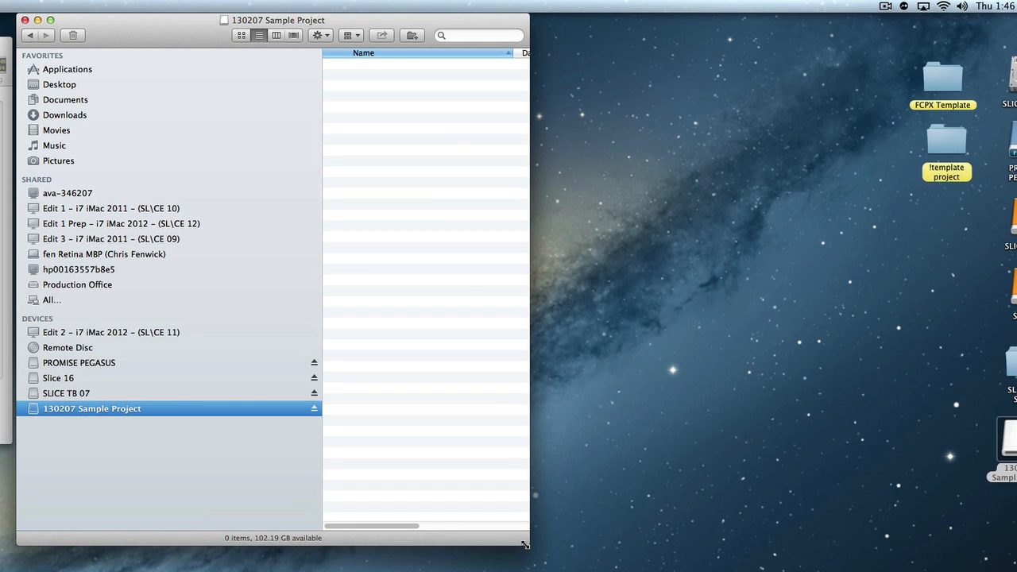
drag(527, 544, 728, 537)
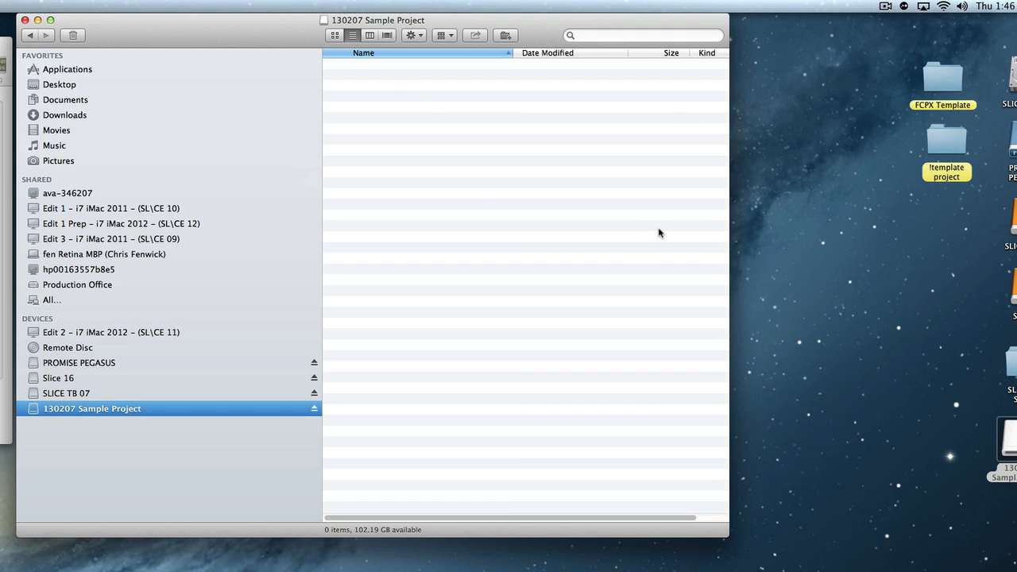
double_click(938, 89)
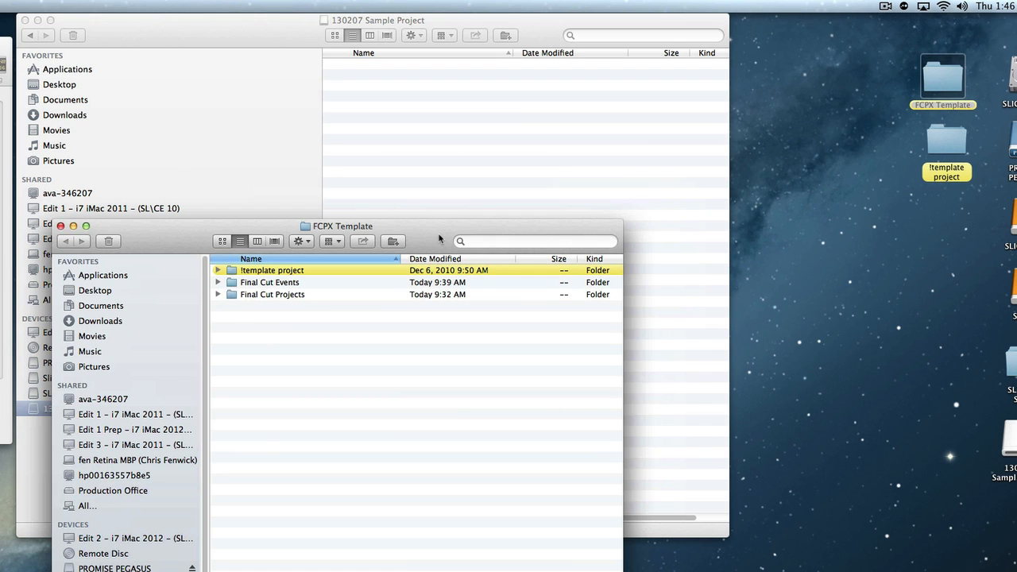
drag(439, 238, 707, 377)
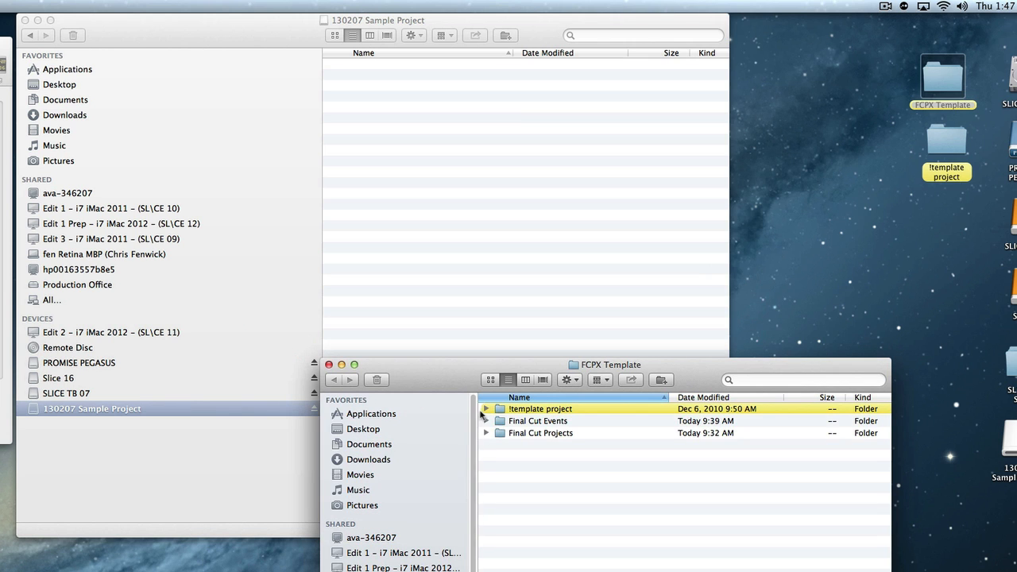
Copy the !template project, Final Cut Events and Final Cut Projects folders into the 130207 Sample Project volume, then close the template window
click(486, 409)
click(486, 410)
drag(533, 442, 472, 210)
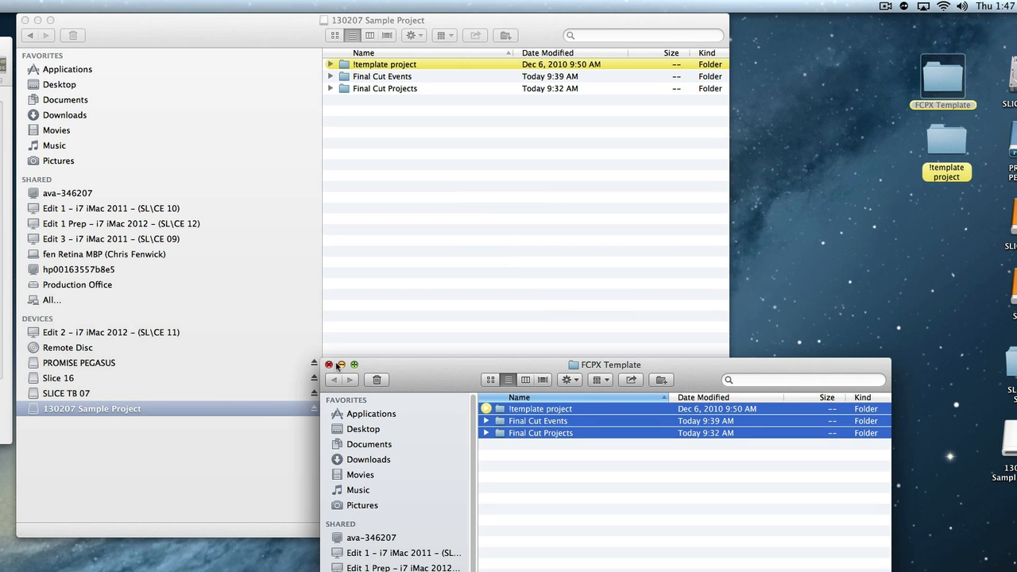
click(329, 365)
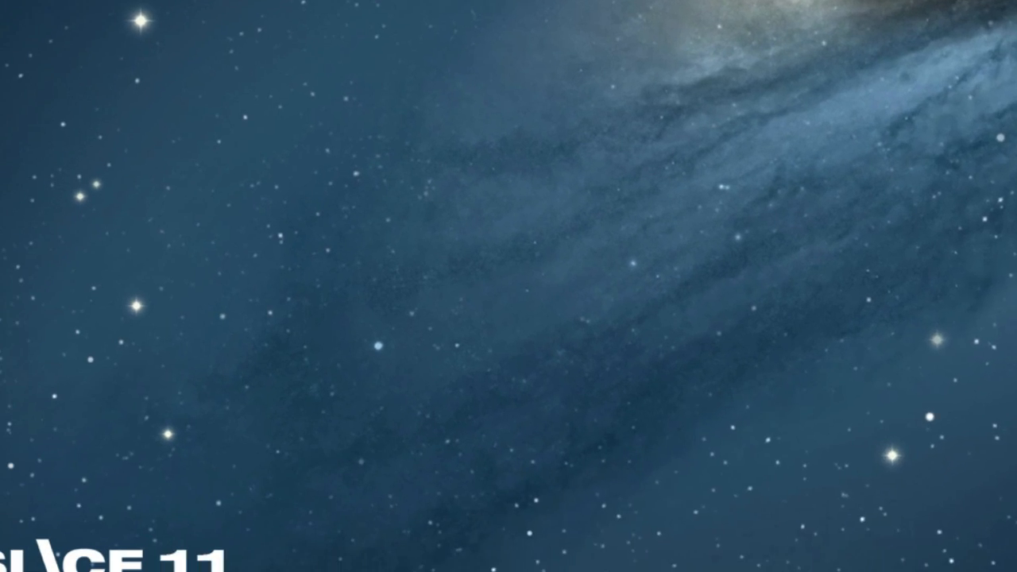
Launch Final Cut Pro to load the template events from the 130207 Sample Project volume
mouse_move(1002, 556)
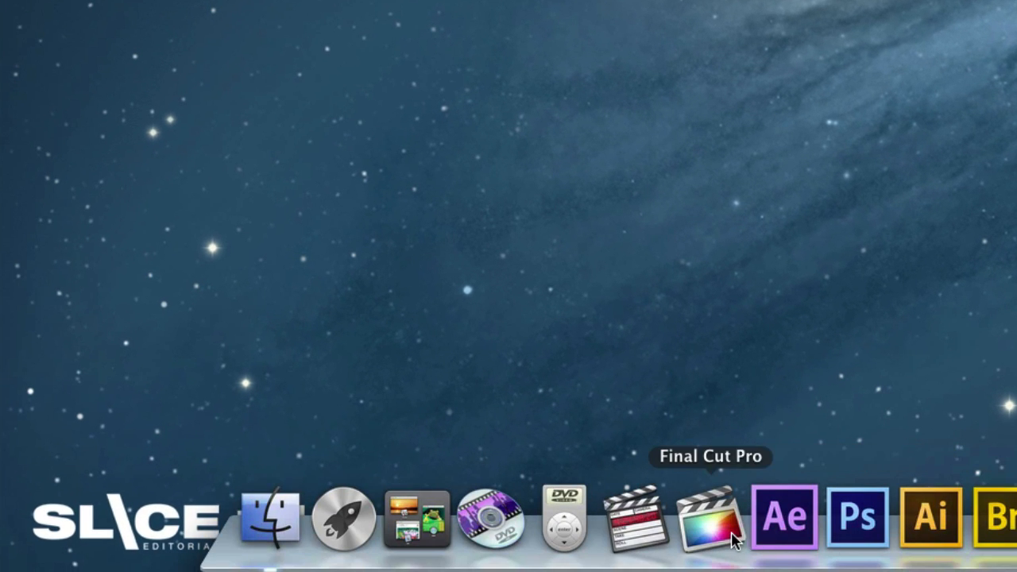
click(711, 520)
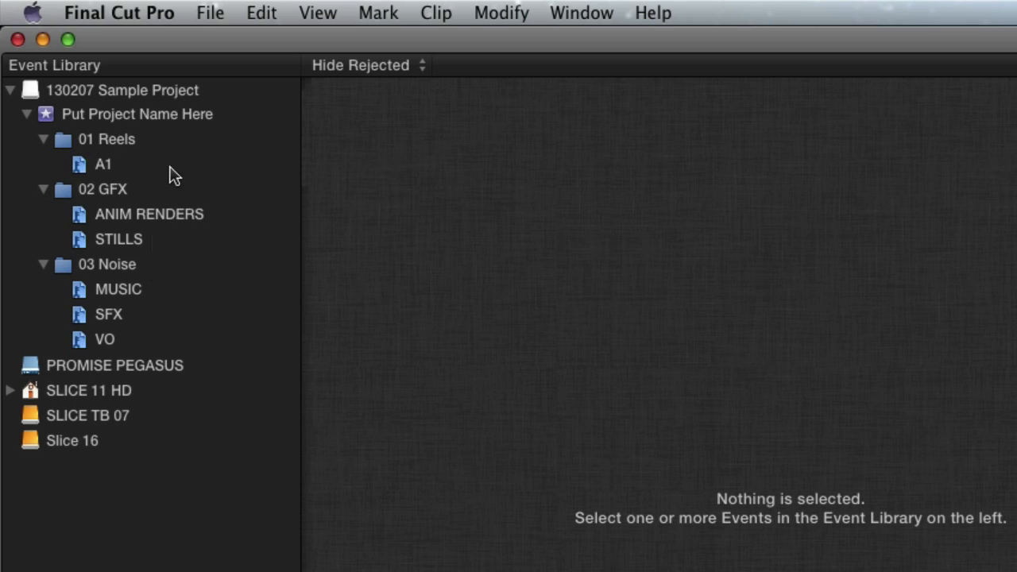
Rename the "Put Project Name Here" event on the sample project volume as "130207 Sample Project"
click(167, 118)
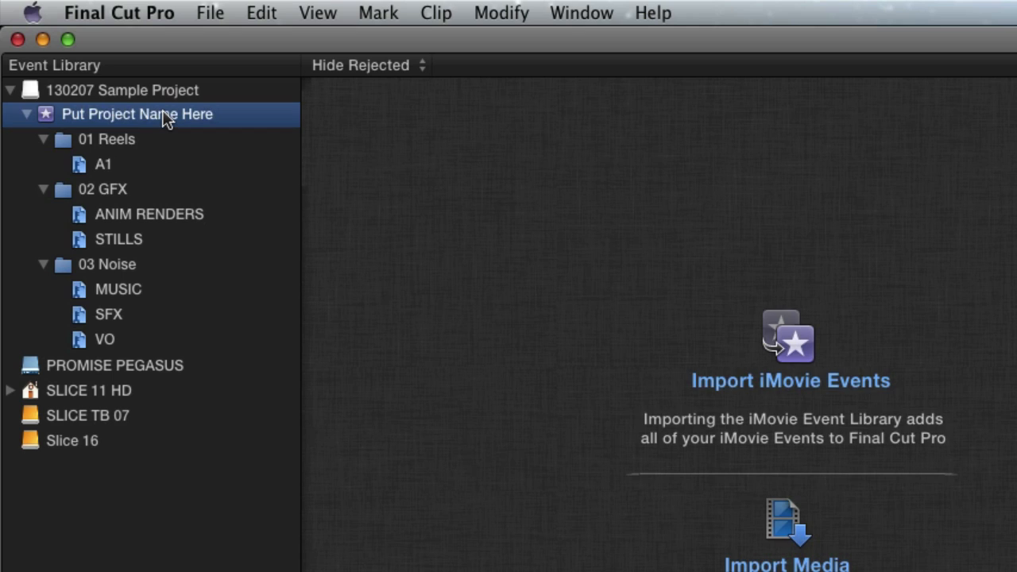
click(163, 113)
text(130207 Sample Project)
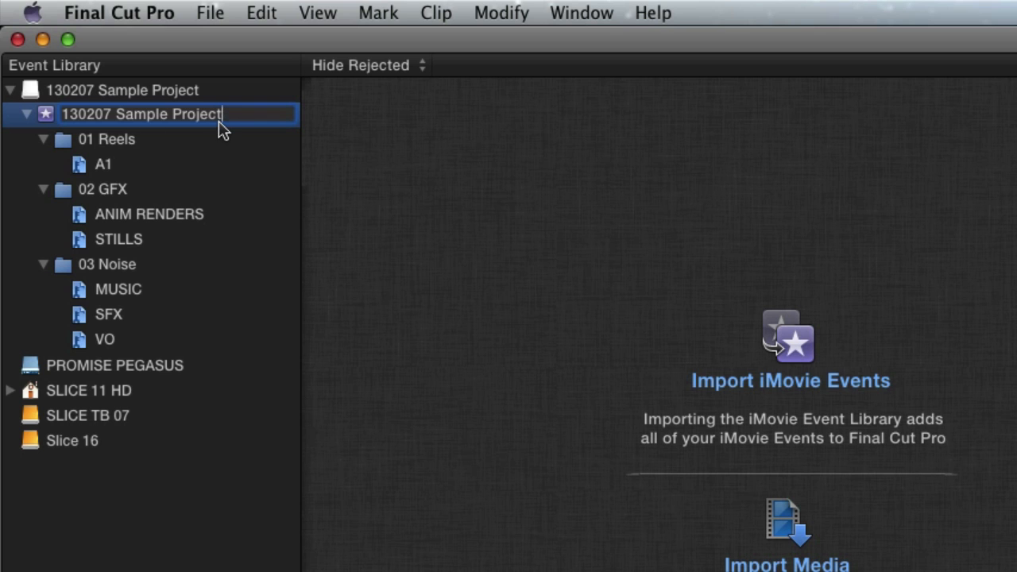
click(46, 205)
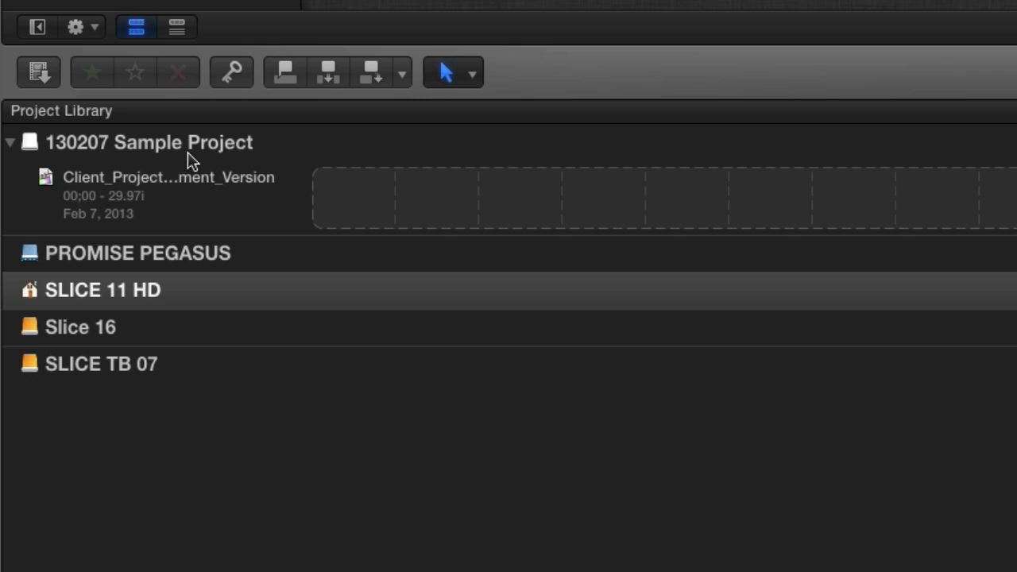
Rename the Client_Project_Element_Version project in the Project Library as "Cisco_Explore_Open_V01" and open it in the timeline
double_click(131, 197)
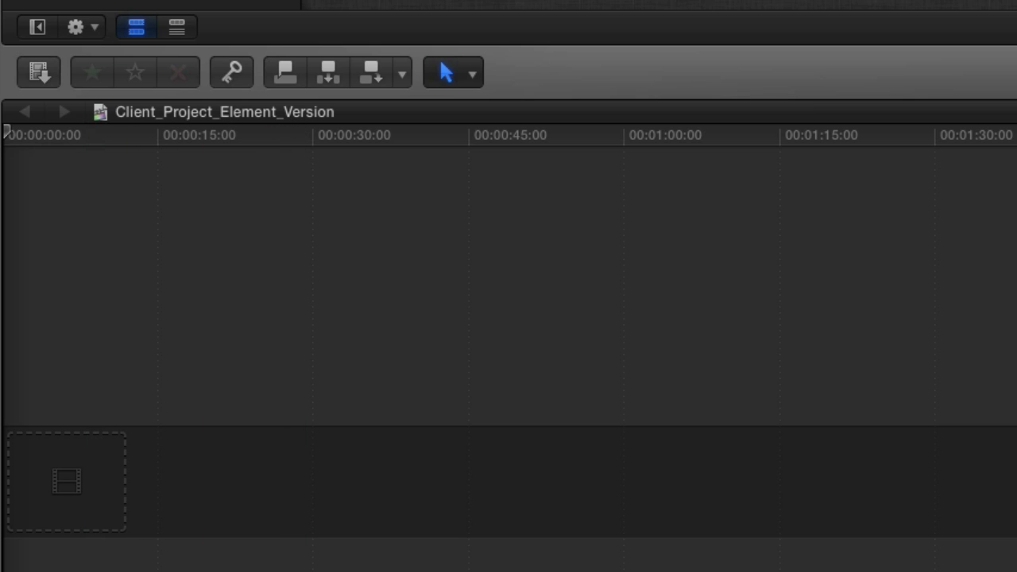
key(super+0)
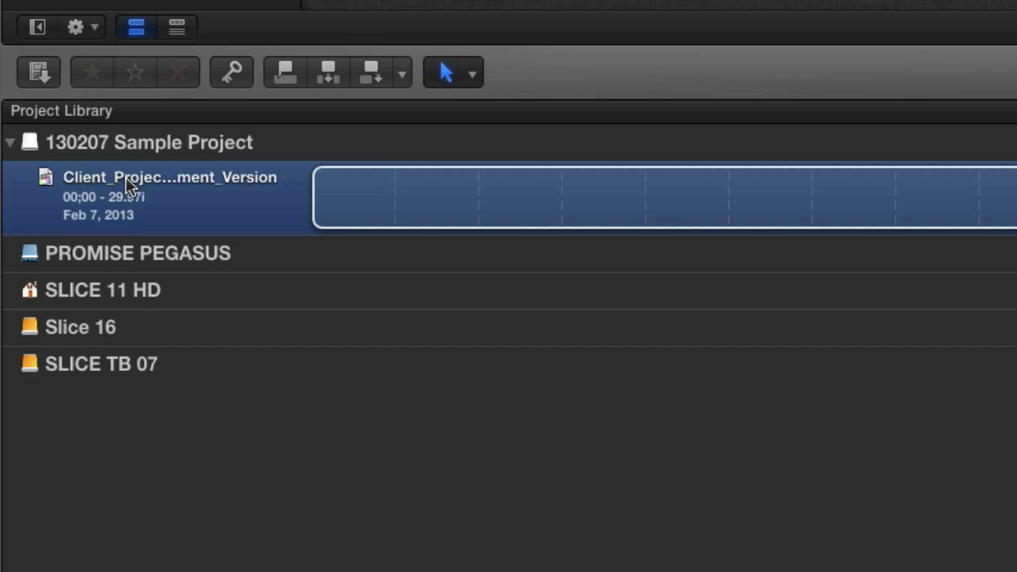
click(126, 177)
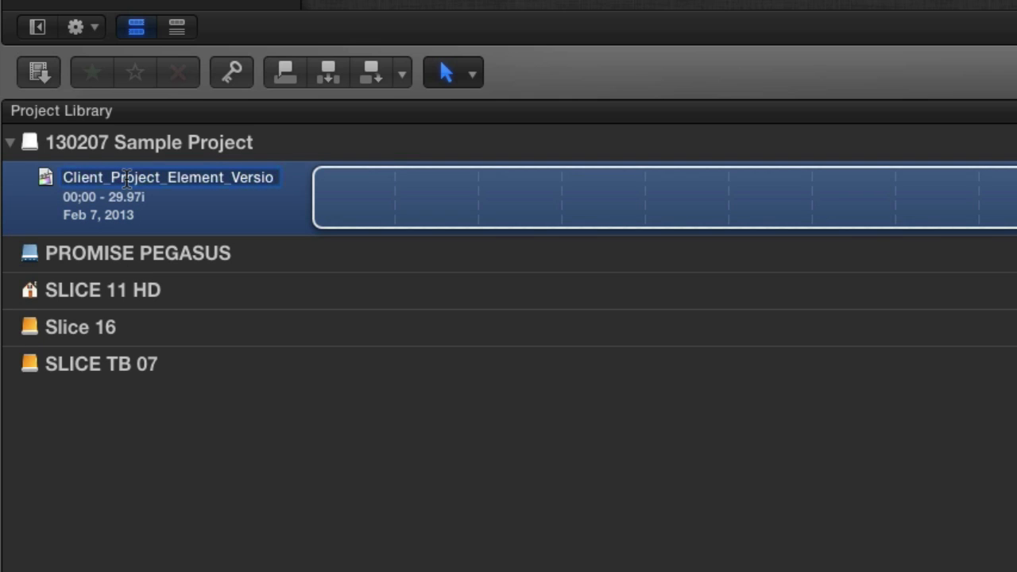
text(SW)
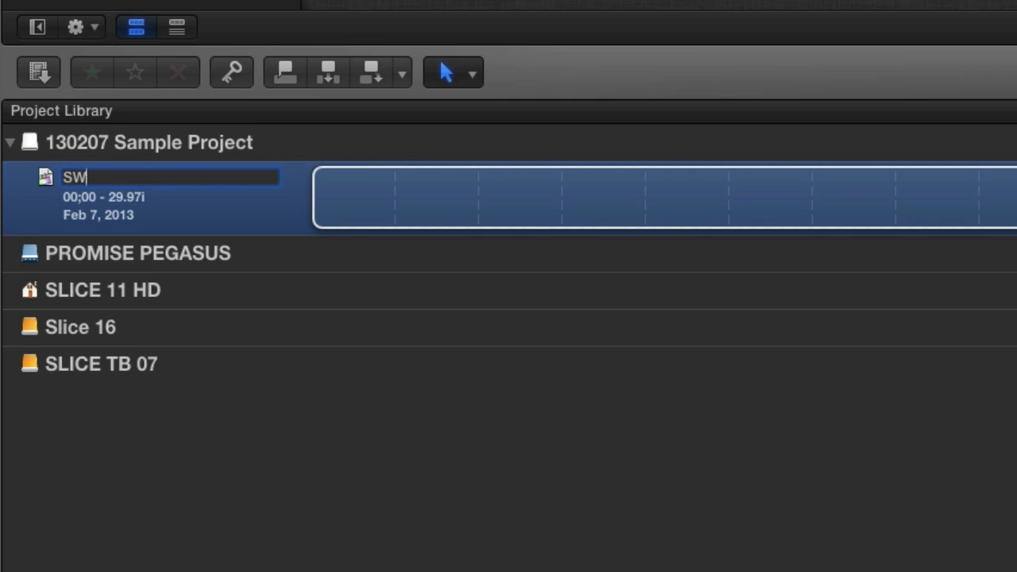
key(BackSpace)
key(BackSpace)
text(Cisco )
text(Event)
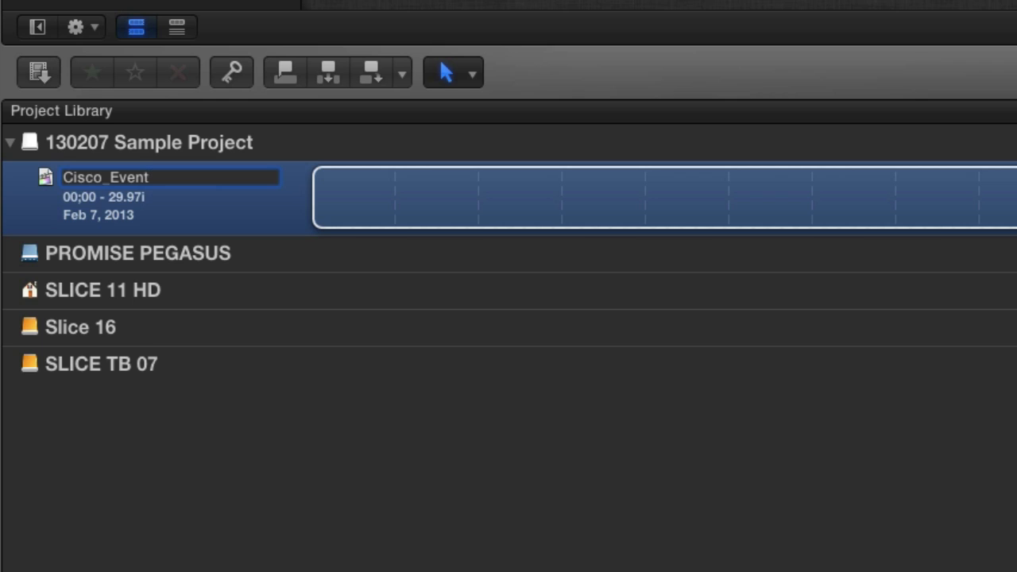
key(BackSpace)
key(BackSpace)
key(BackSpace)
key(BackSpace)
key(BackSpace)
text(Explore_Open_V01)
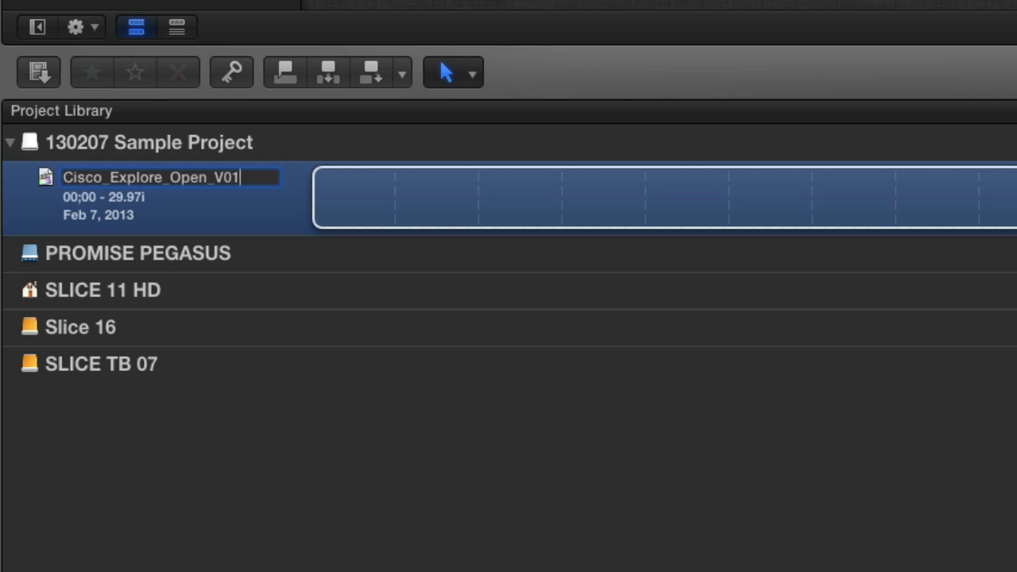
key(Return)
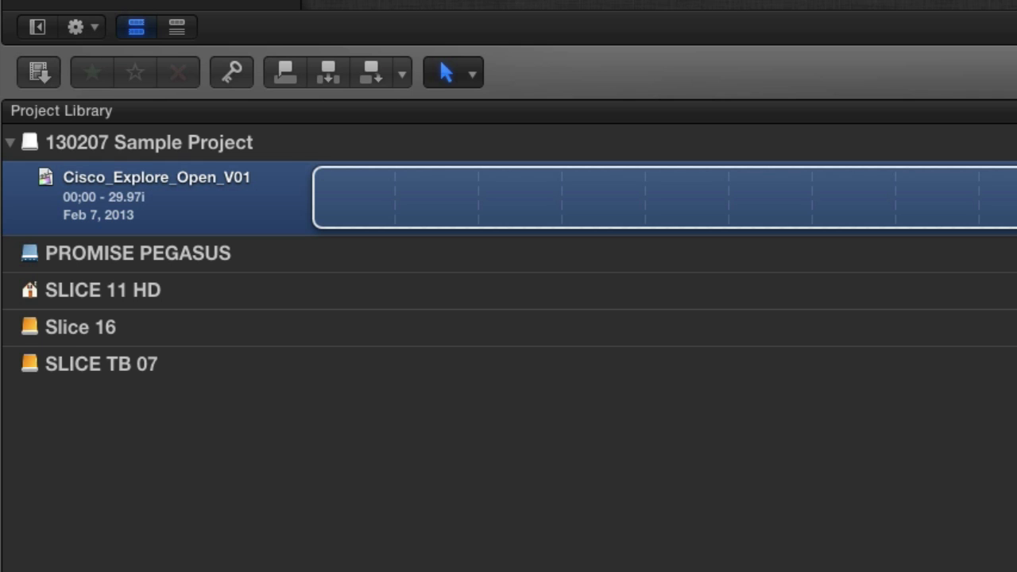
double_click(189, 213)
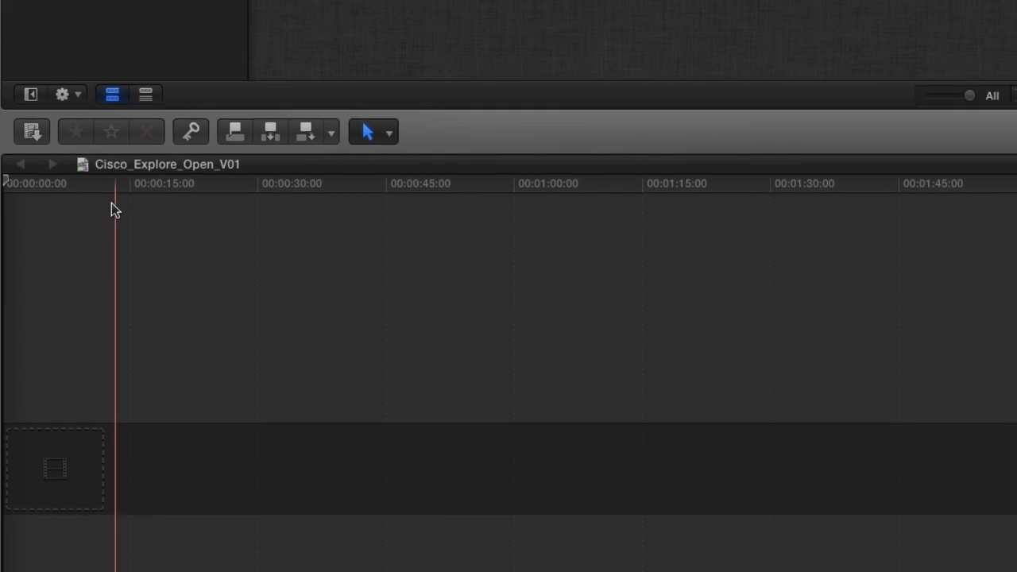